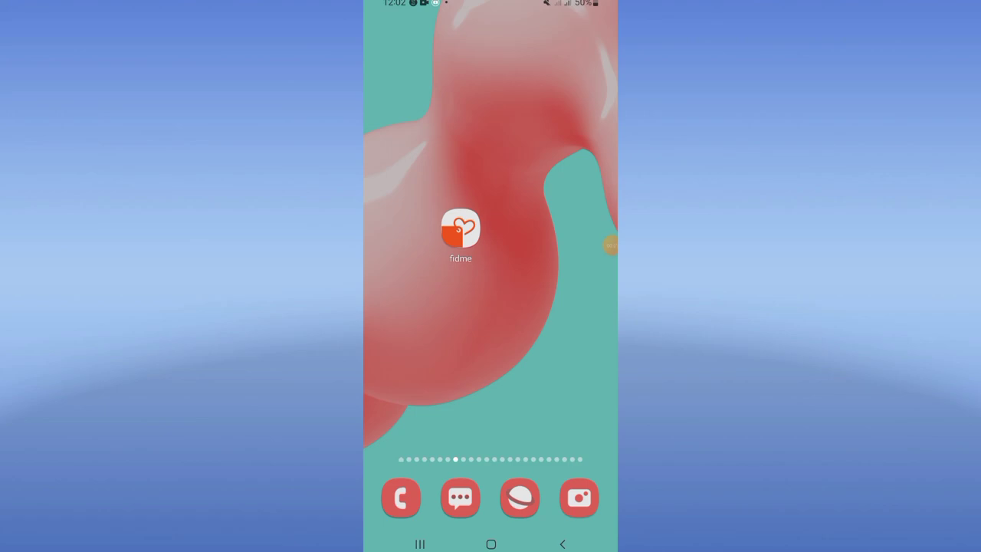
Swipe up from the home screen to reveal the full app drawer
left_click_drag(611, 245, 438, 226)
left_click_drag(490, 384, 490, 154)
mouse_move(611, 201)
left_mouse_down()
mouse_move(478, 256)
mouse_move(521, 285)
left_mouse_up()
Search the Settings app list for 'fid' and open fidme's app info page
left_click(461, 304)
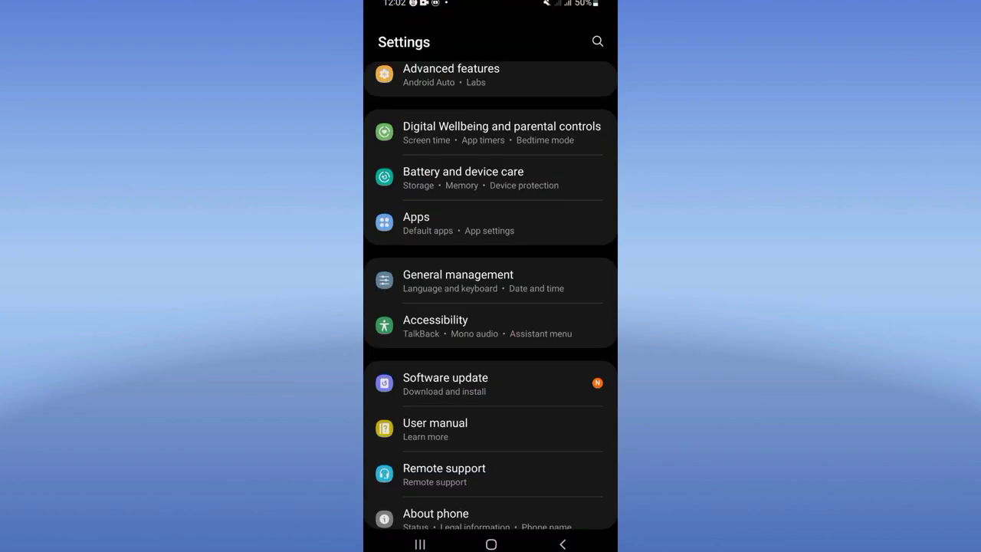
left_click(460, 223)
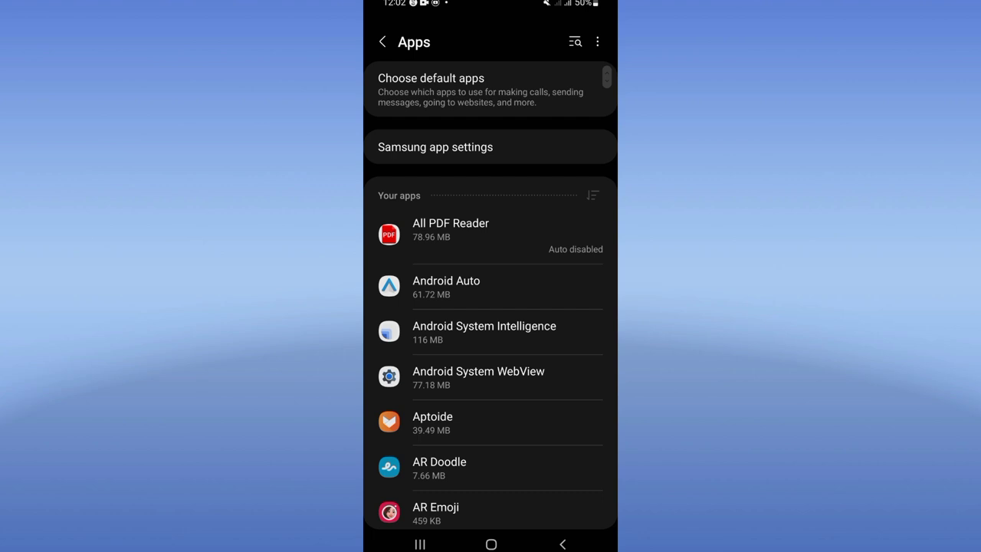
left_click(574, 42)
type("f")
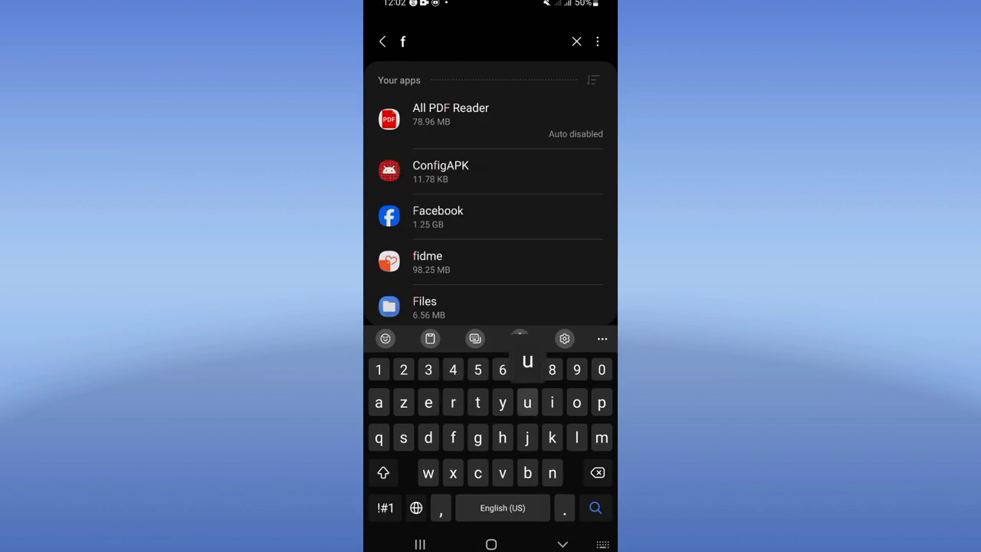
type("ud")
key("BackSpace")
key("BackSpace")
type("id")
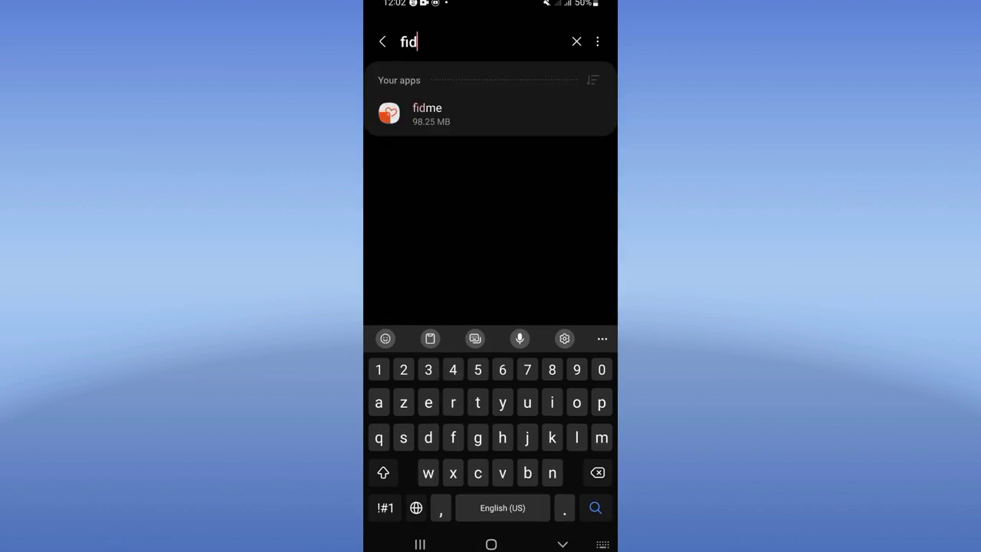
left_click(490, 113)
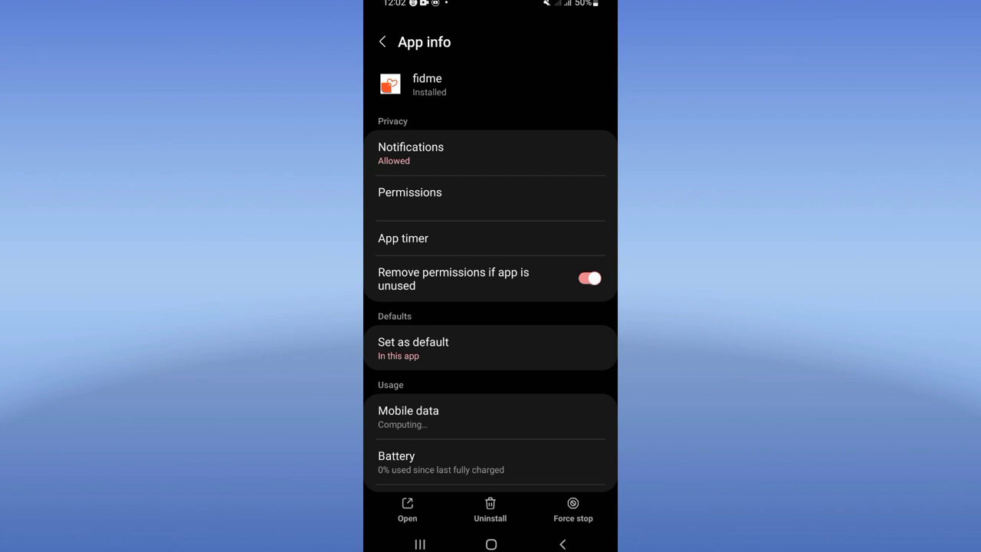
scroll(491, 292, "down", 2)
Clear fidme's cached files from its Storage page
left_click(490, 435)
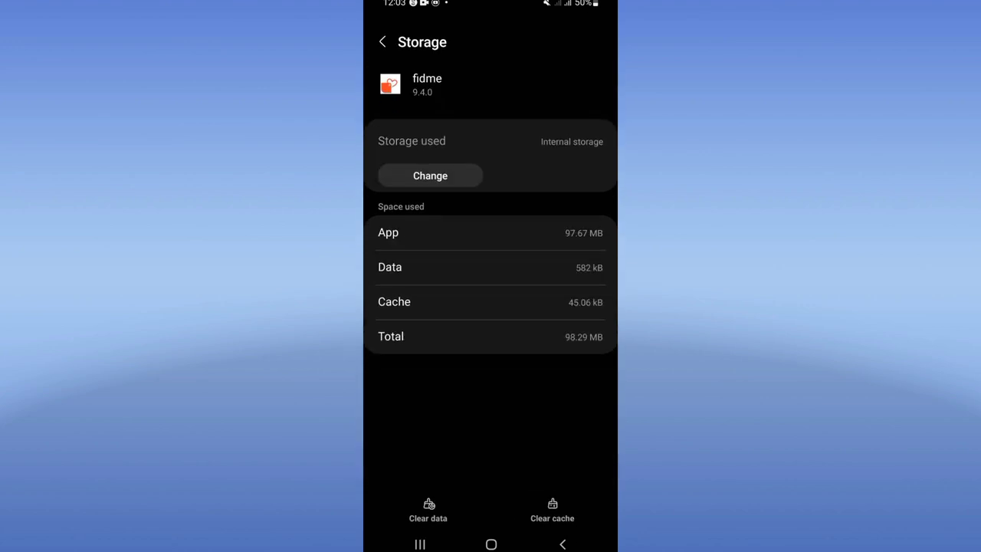
left_click(552, 511)
left_click(563, 544)
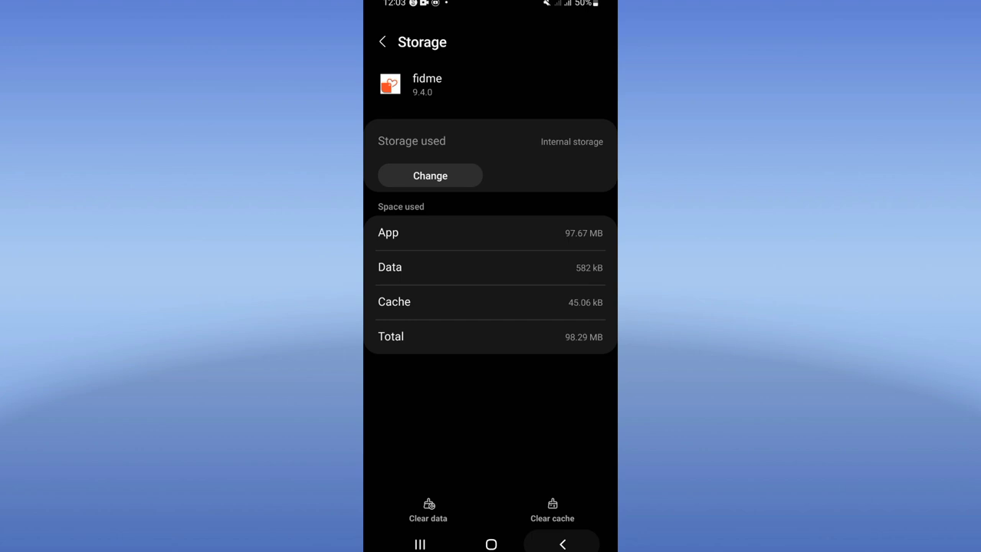
Force-stop fidme, confirm the prompt, and return to the home screen
left_click(574, 509)
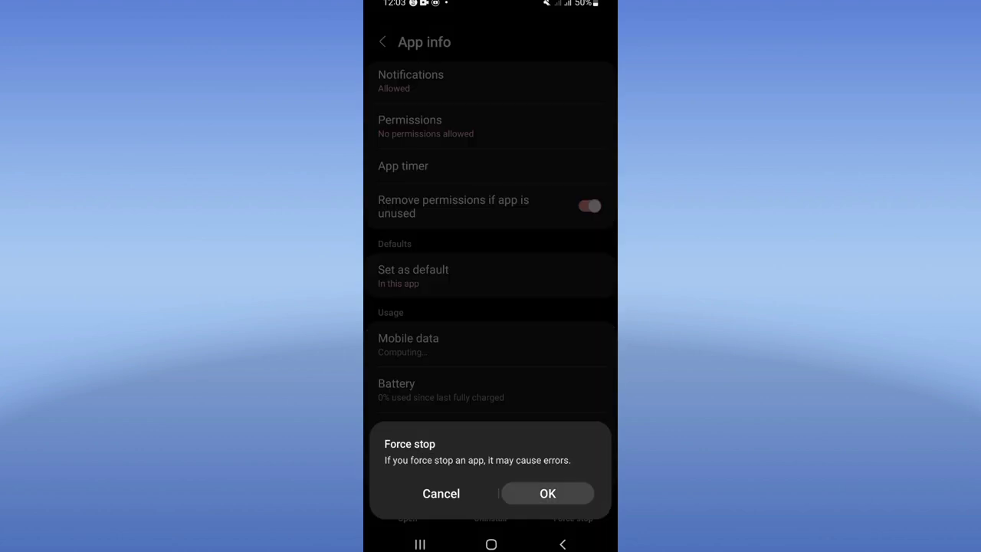
left_click(547, 493)
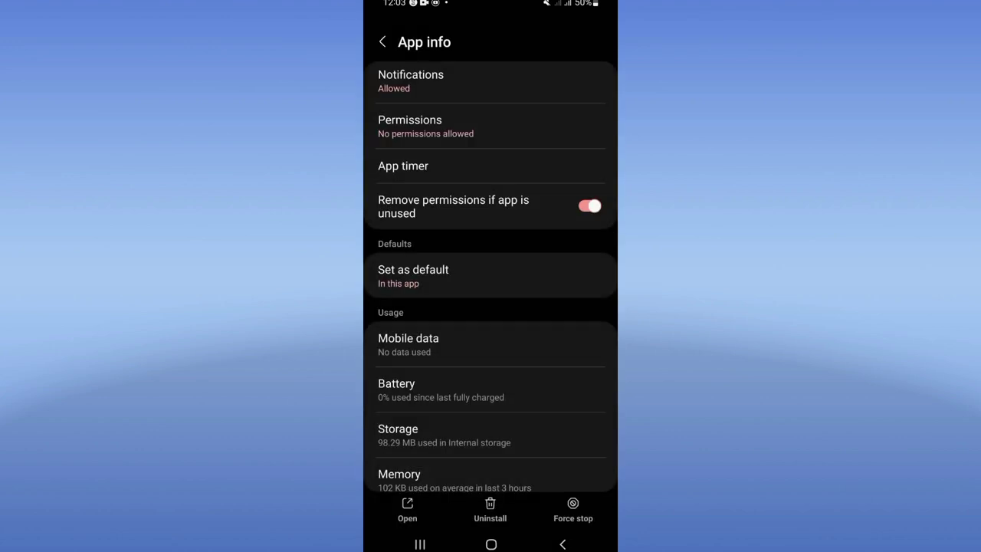
left_click(491, 545)
Return to the home screen, then open and dismiss the device power/restart menu
left_click_drag(491, 429, 490, 192)
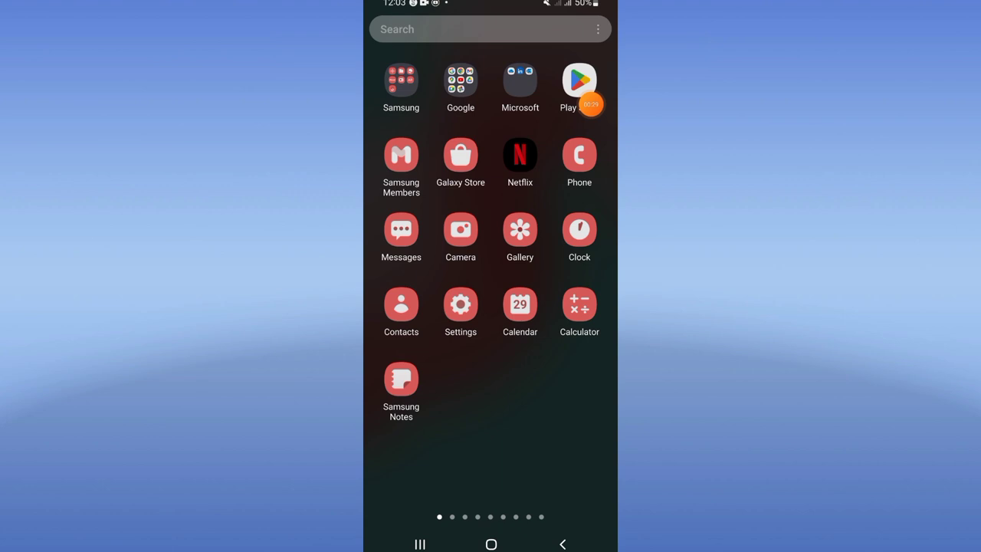
left_click(490, 544)
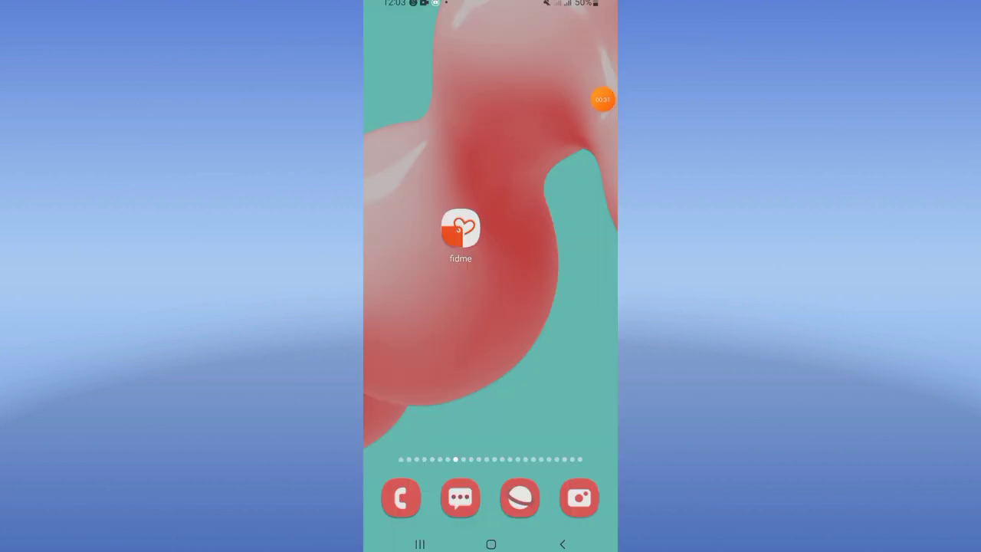
key("XF86PowerOff")
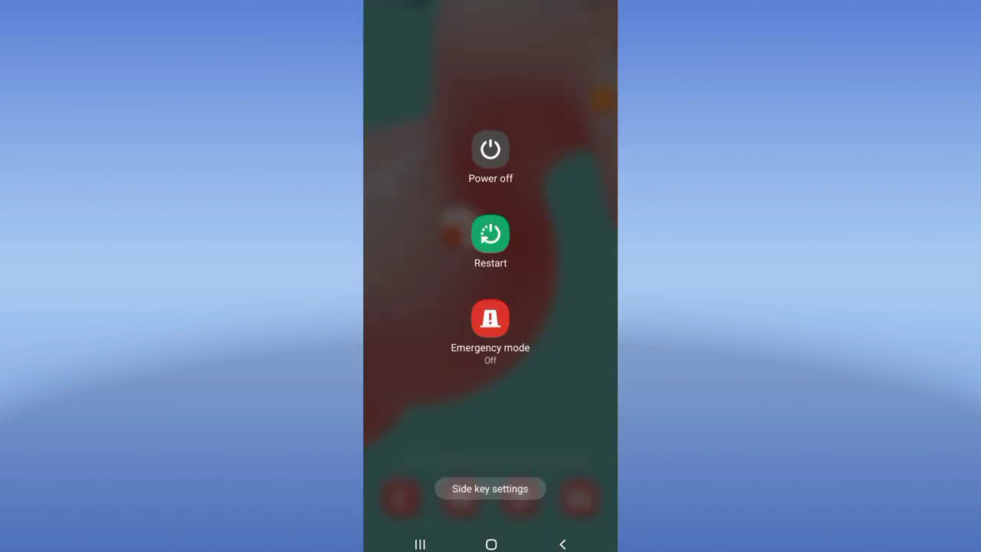
key("Escape")
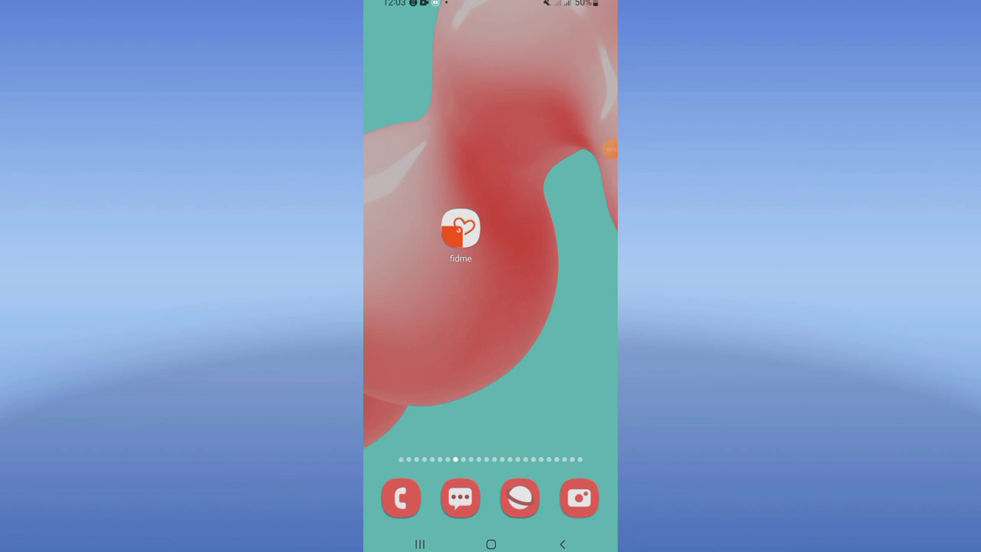
left_click(611, 150)
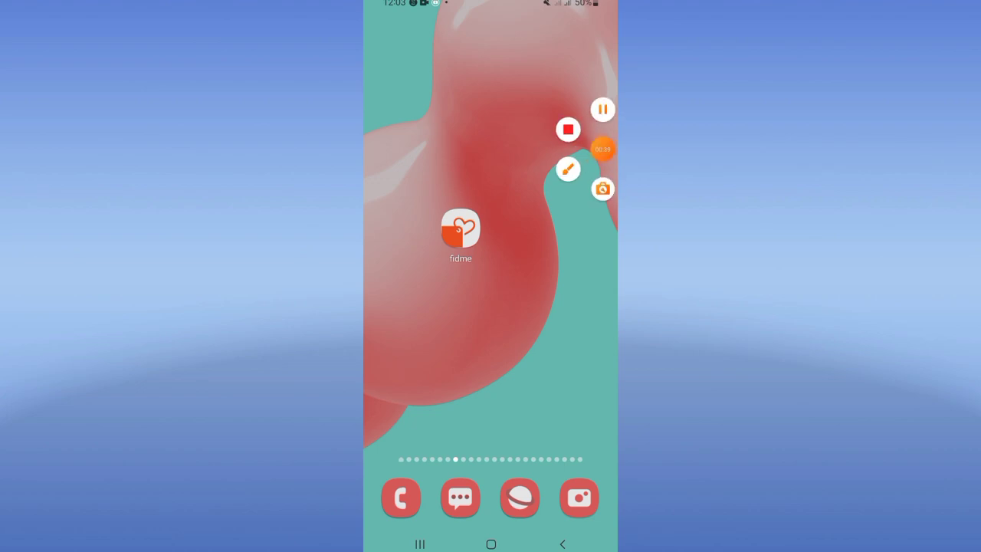